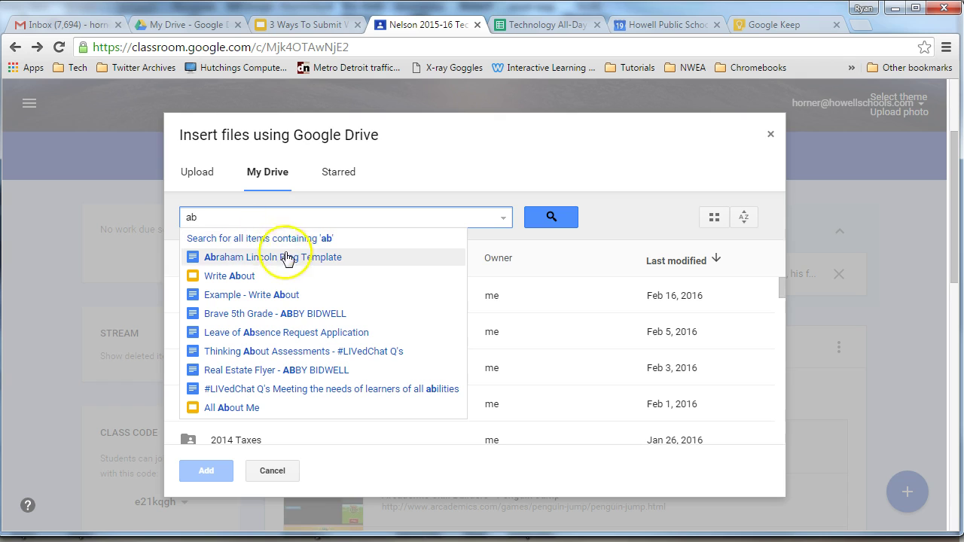
Step: Attach the Abraham Lincoln Blog Template from Google Drive, set it to make a copy for each student, and remove the attachment
left_click(260, 261)
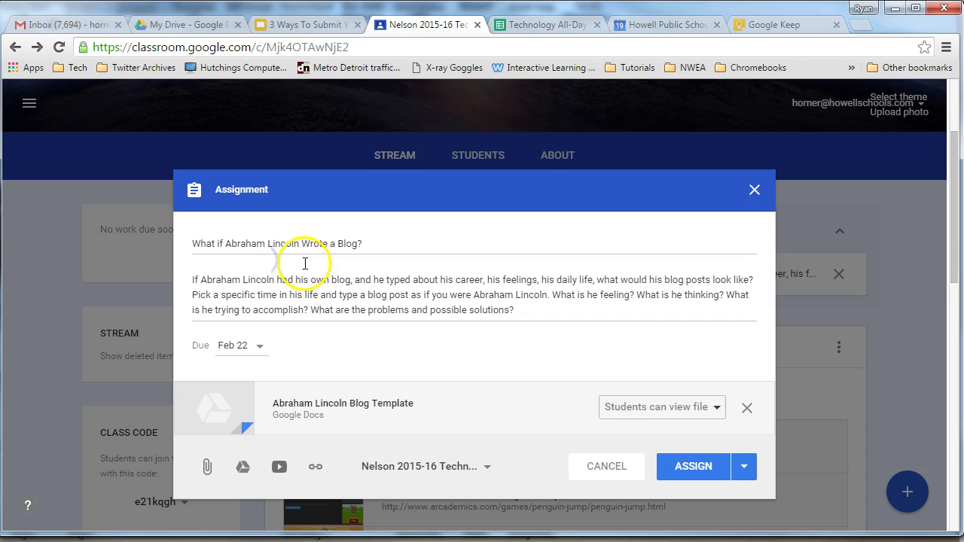
left_click(716, 407)
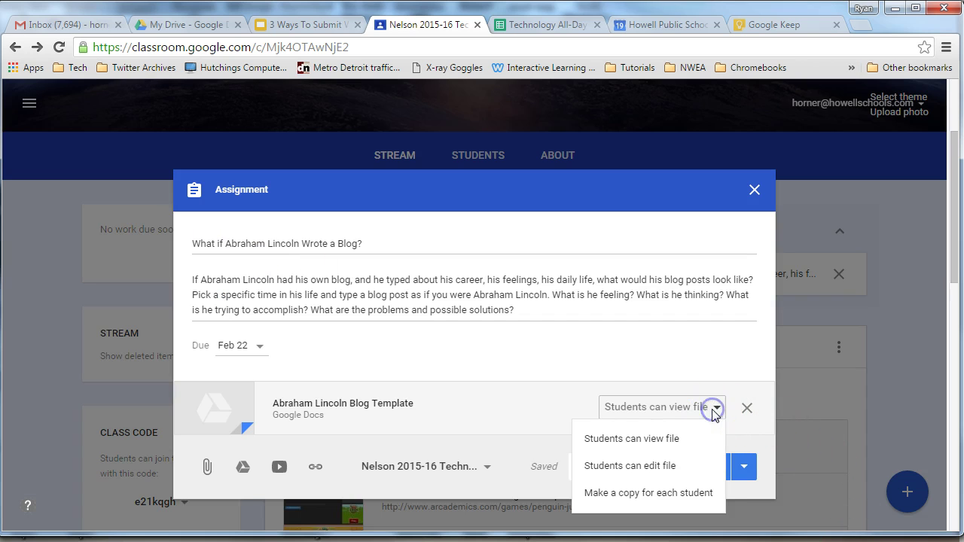
left_click(667, 493)
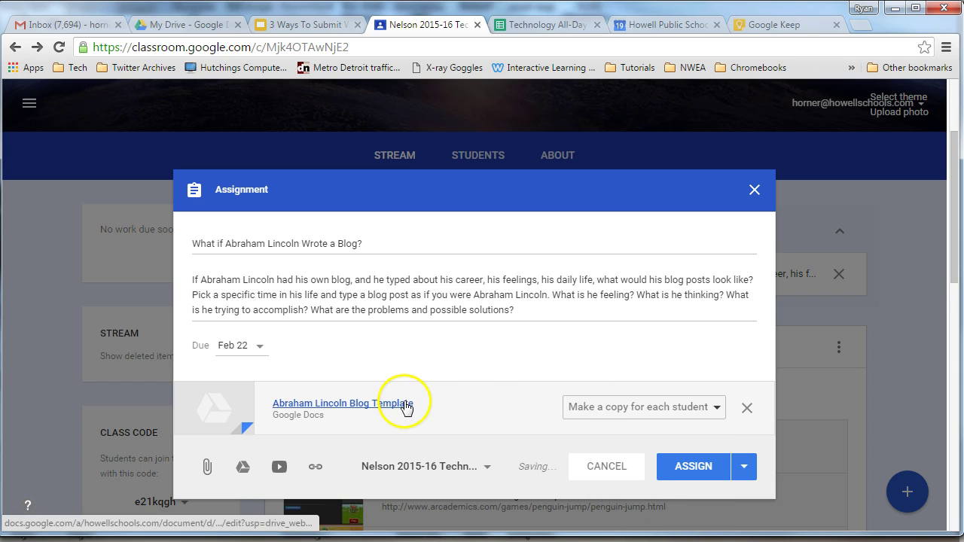
left_click(745, 409)
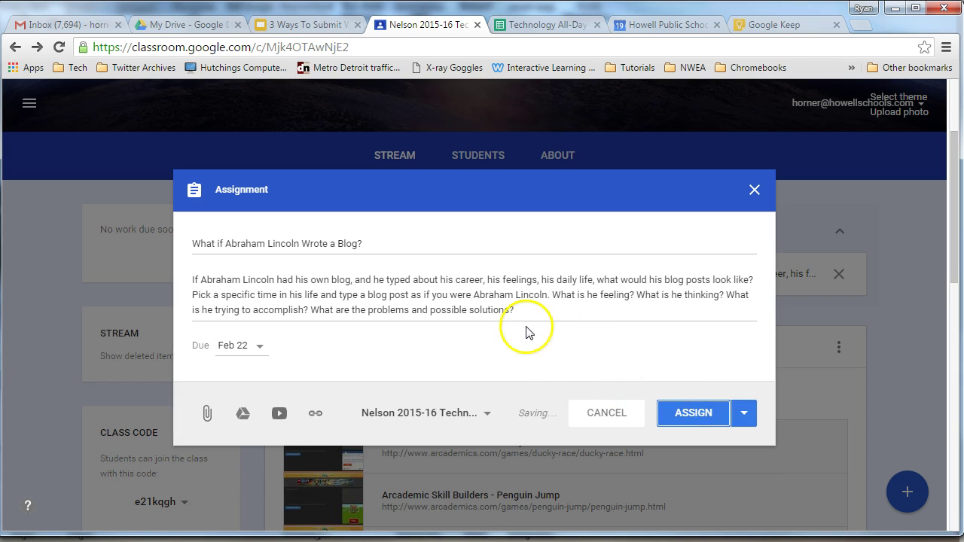
Step: Assign "What if Abraham Lincoln Wrote a Blog?" to the class and confirm the assignment
left_click(679, 412)
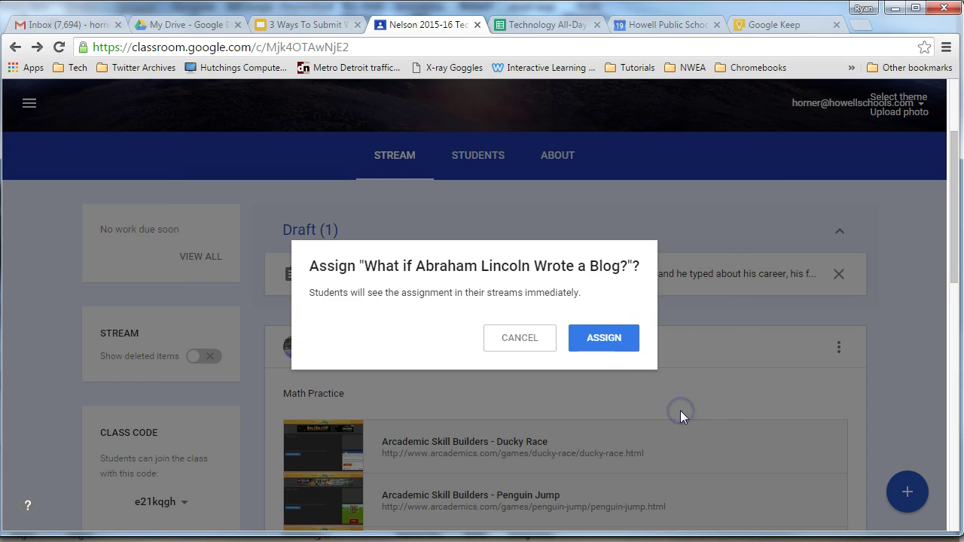
left_click(610, 346)
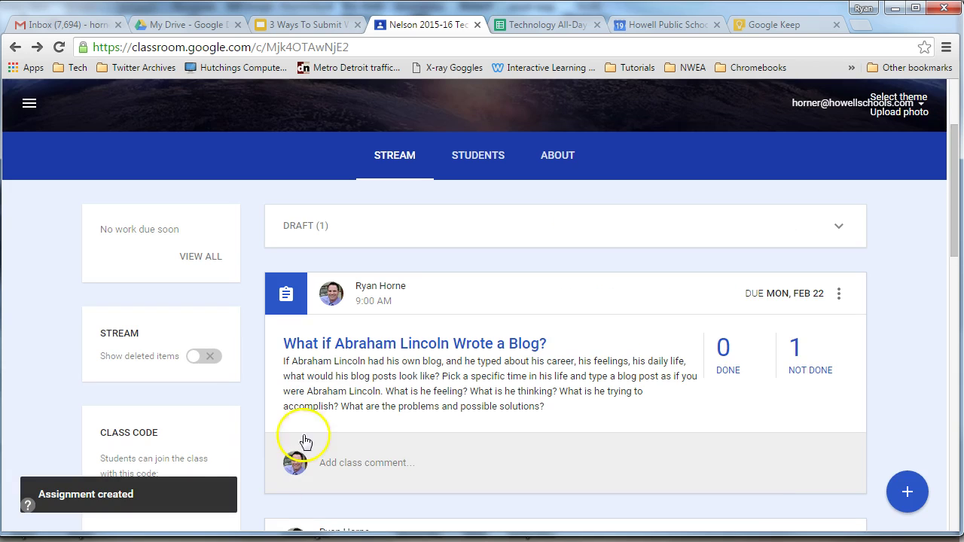
Step: Switch to the student's Classroom window and open the "What if Abraham Lincoln Wrote a Blog?" assignment due Feb 22
mouse_move(256, 541)
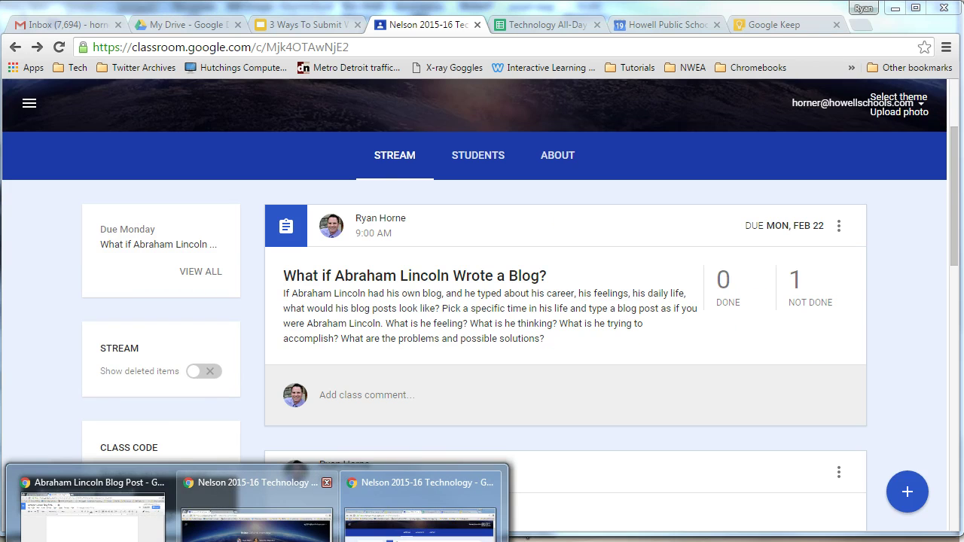
left_click(256, 516)
scroll(413, 370, "down", 1)
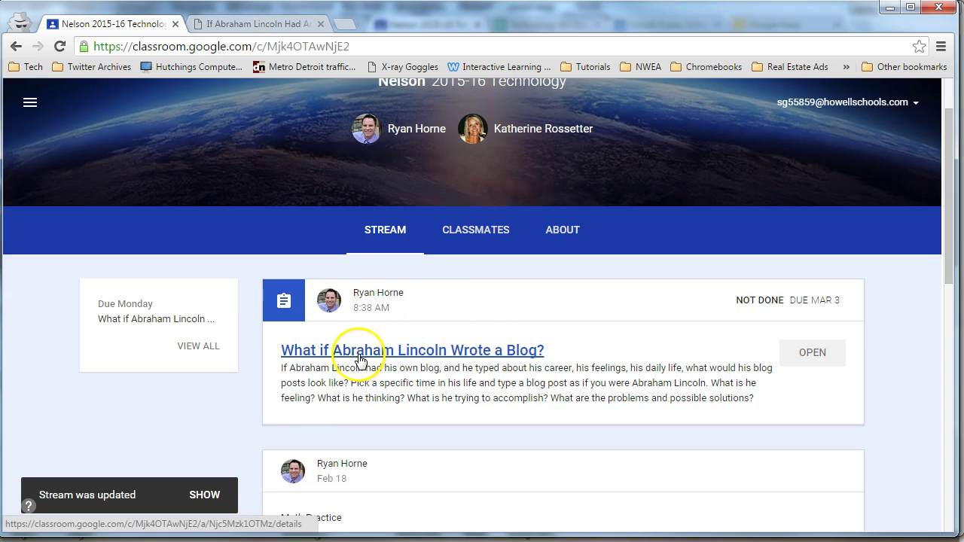
left_click(380, 355)
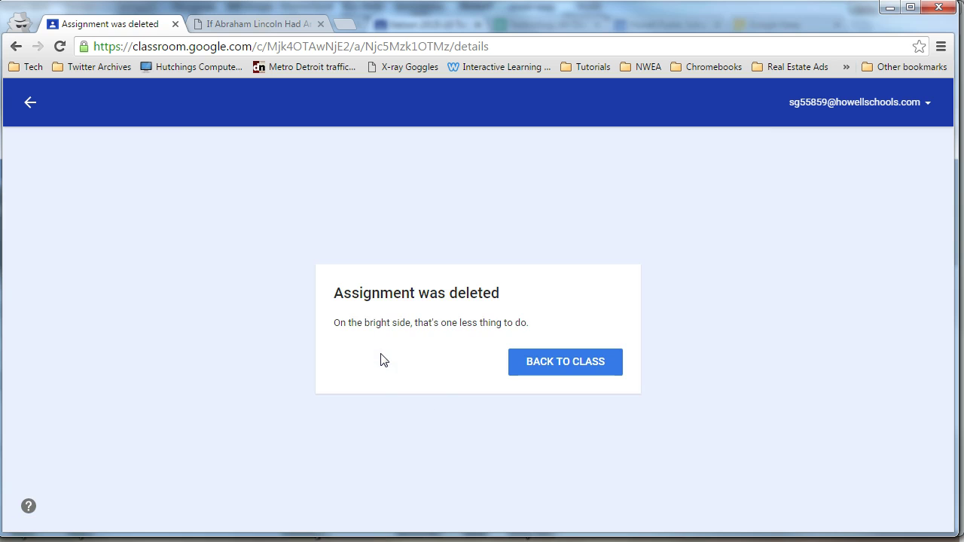
left_click(561, 367)
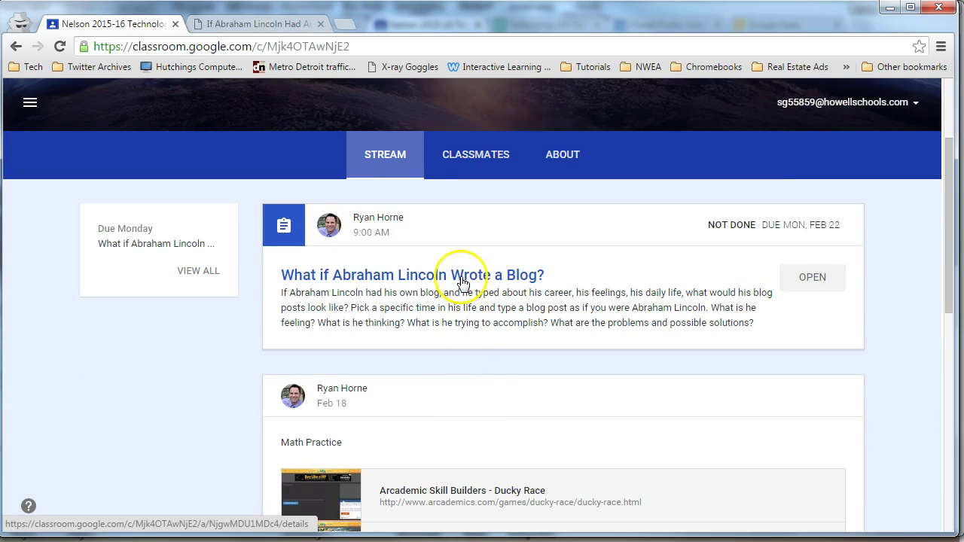
left_click(428, 270)
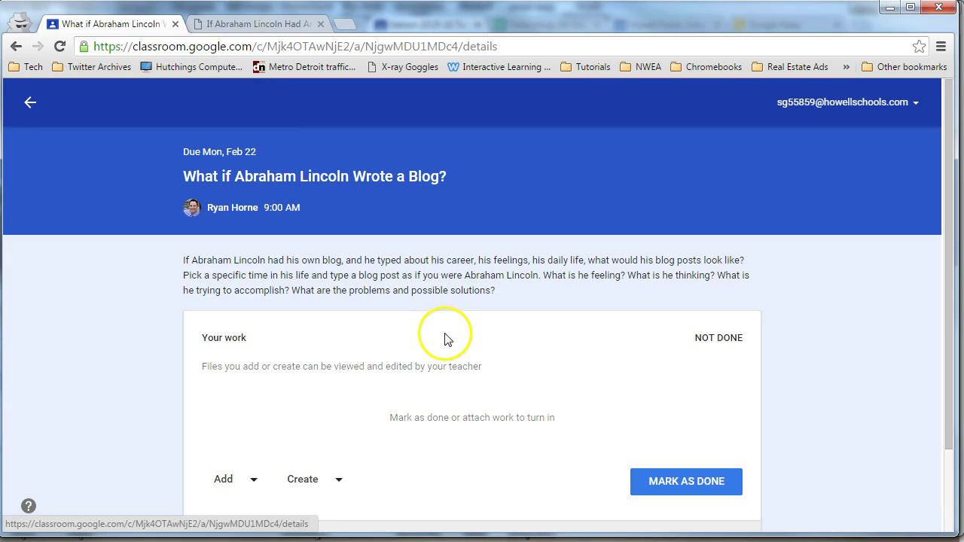
Step: Create and open a new Google Docs file as the student's work, and remove it from the assignment
scroll(271, 362, "down", 1)
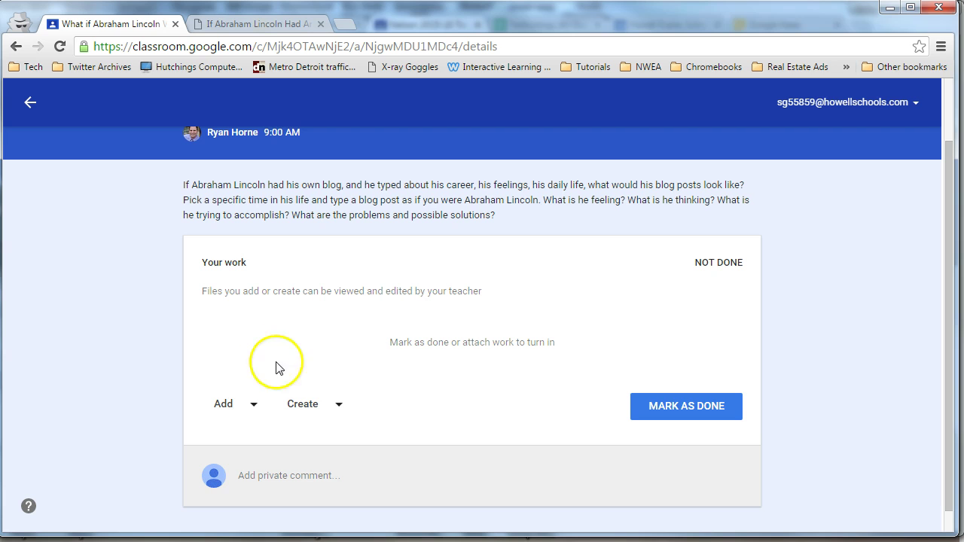
left_click(340, 406)
left_click(488, 376)
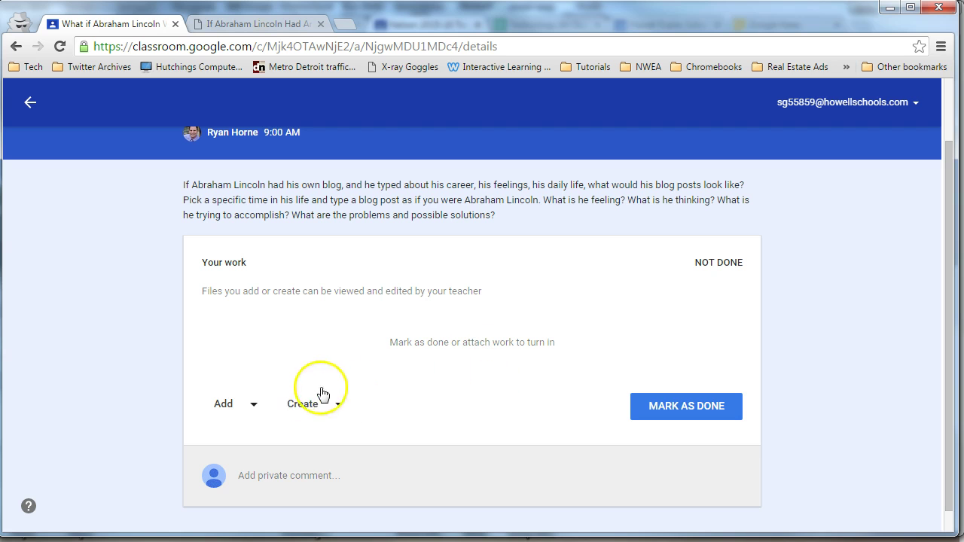
left_click(340, 405)
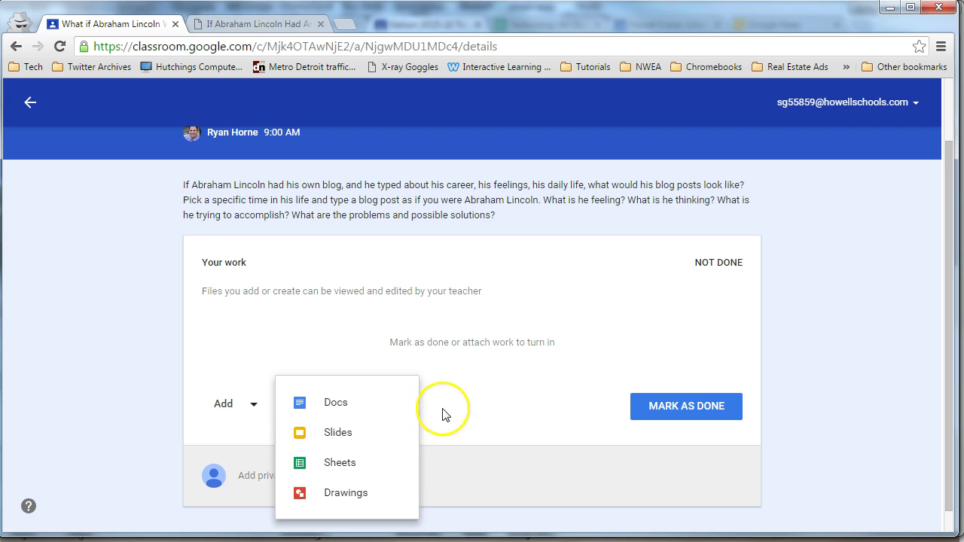
left_click(324, 406)
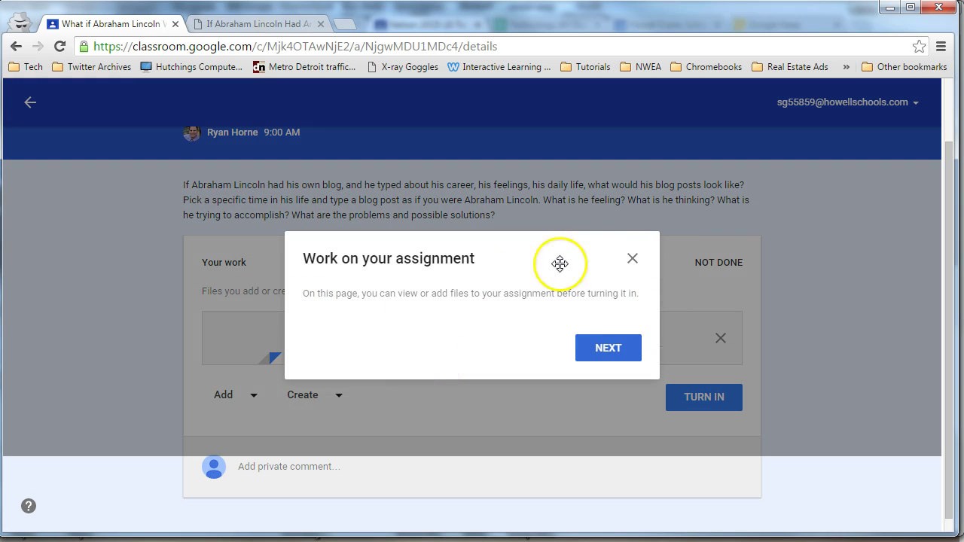
left_click(632, 258)
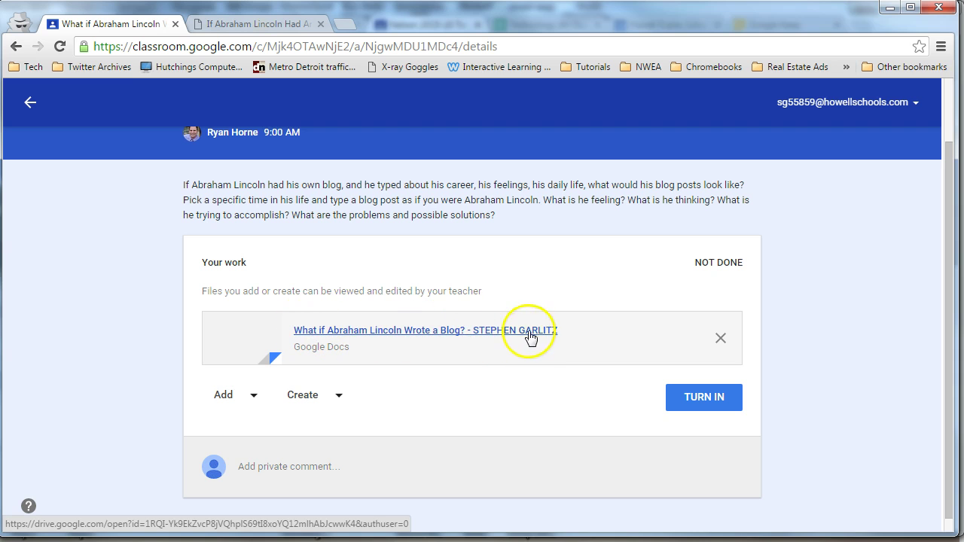
left_click(505, 338)
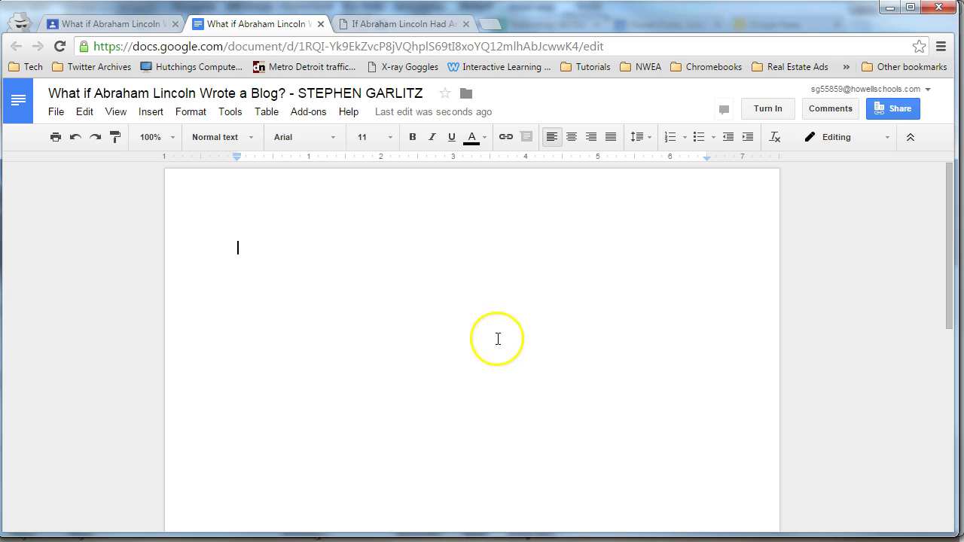
left_click(323, 27)
left_click(718, 338)
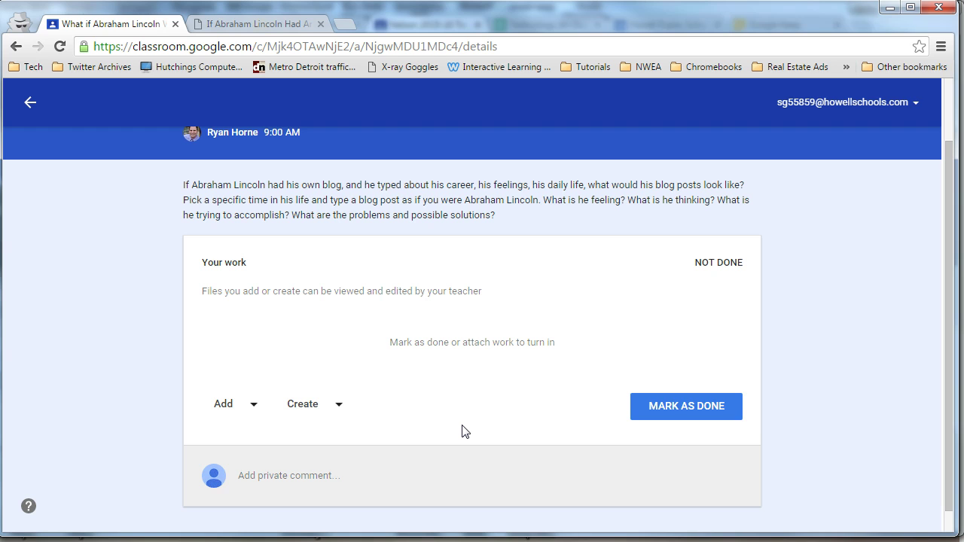
Step: Attach the Abraham Lincoln Blog Post document from Google Drive to the student's work, and remove it from the assignment
left_click(253, 407)
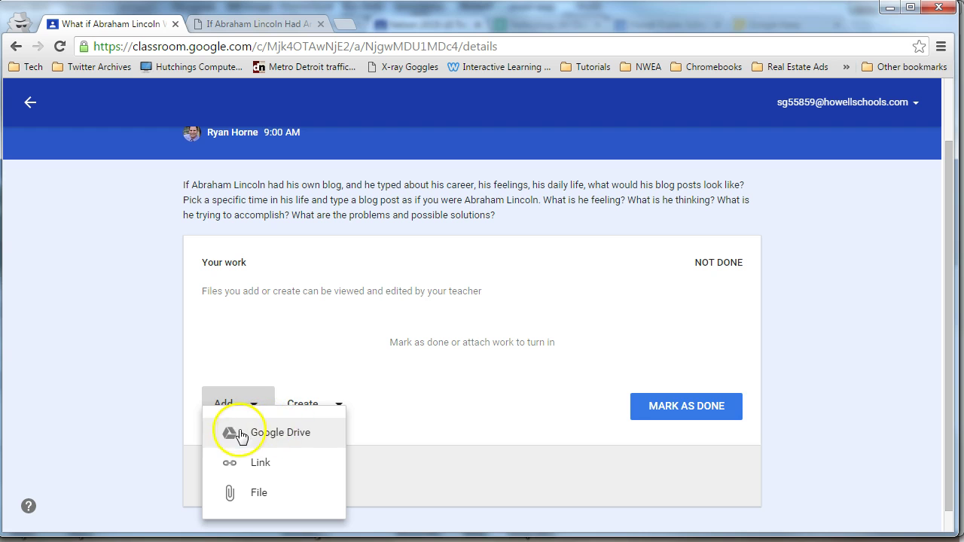
left_click(273, 435)
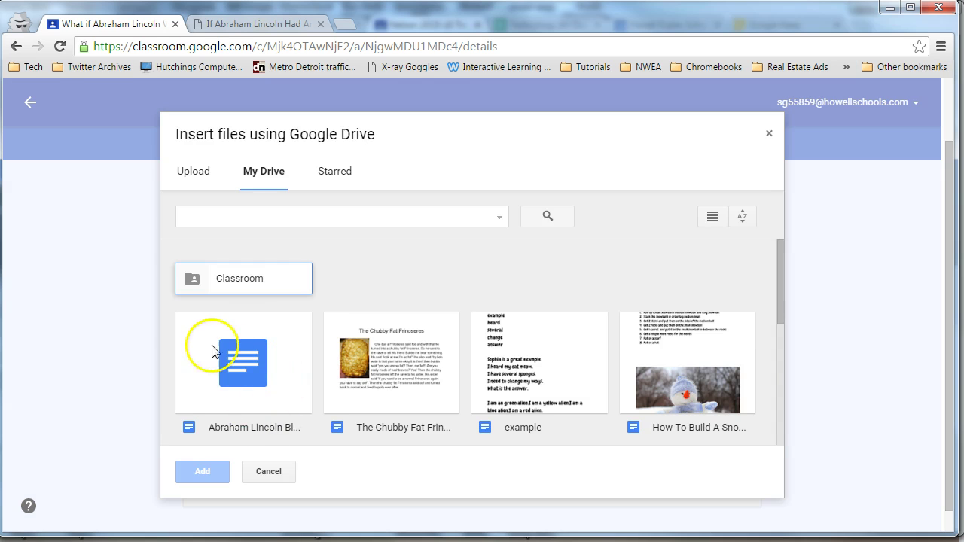
left_click(712, 217)
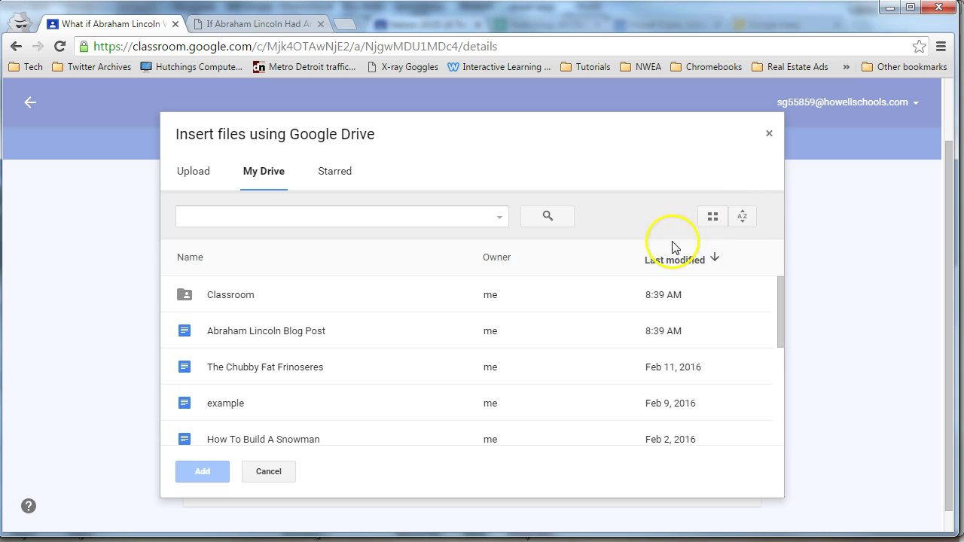
left_click(256, 328)
left_click(212, 474)
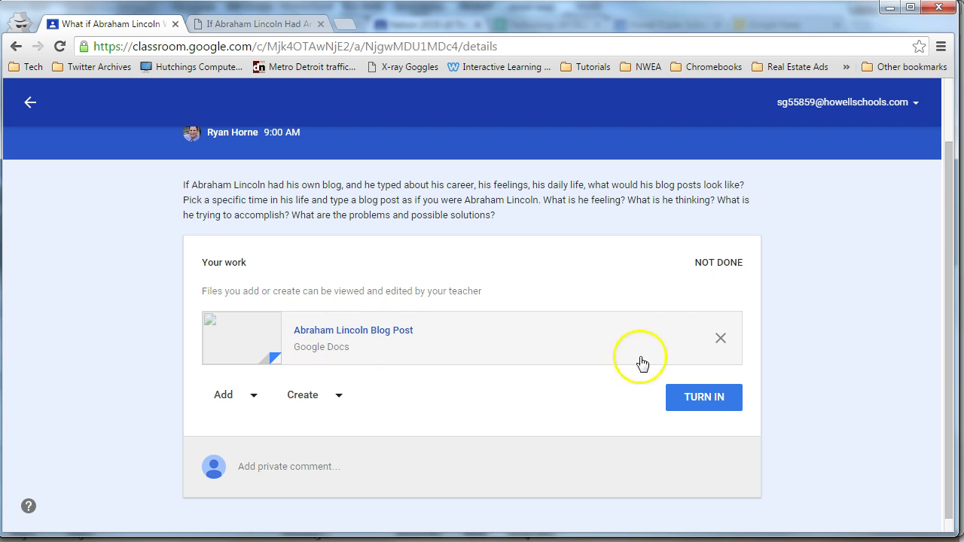
left_click(720, 342)
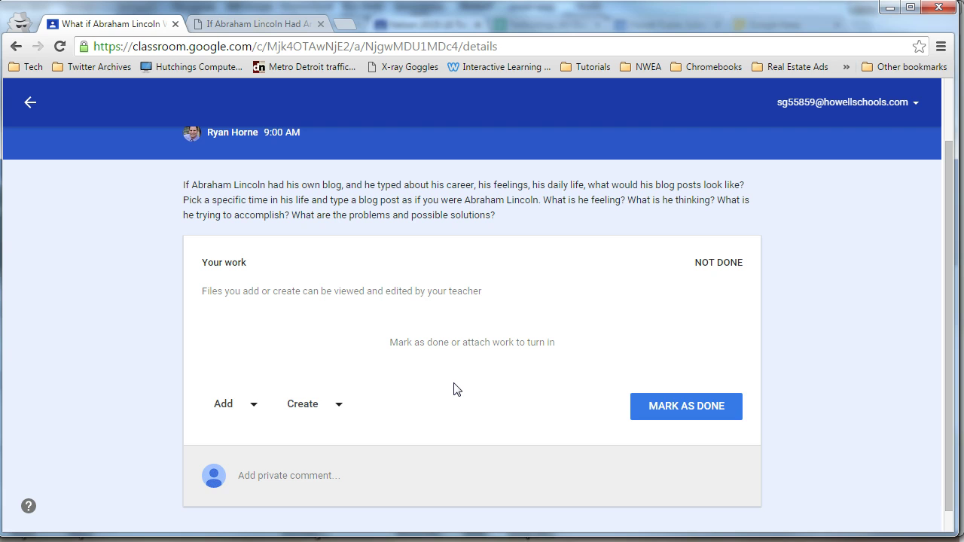
Step: Add the web address of the open "If Abraham Lincoln Had An iPod" article as a link to the assignment, and remove it
left_click(251, 404)
left_click(249, 463)
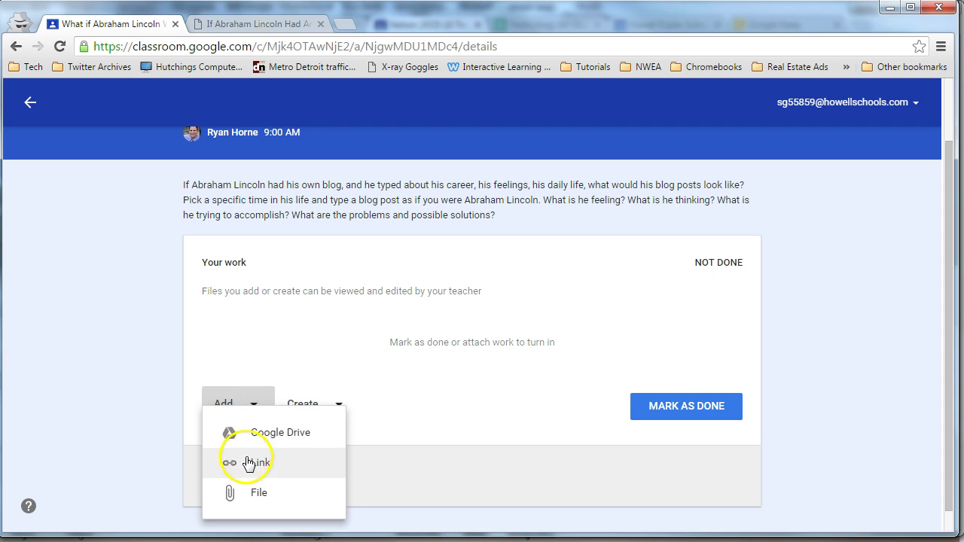
left_click(260, 459)
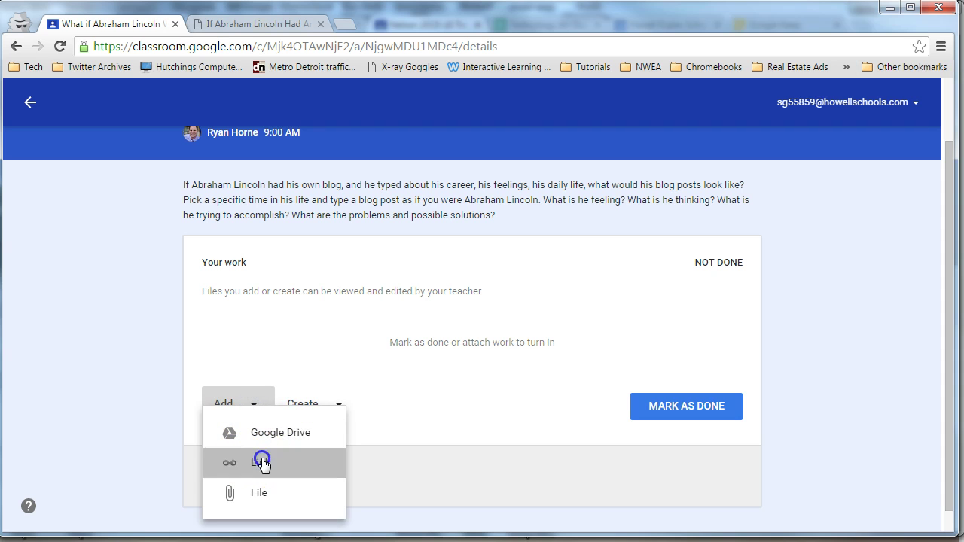
left_click(246, 26)
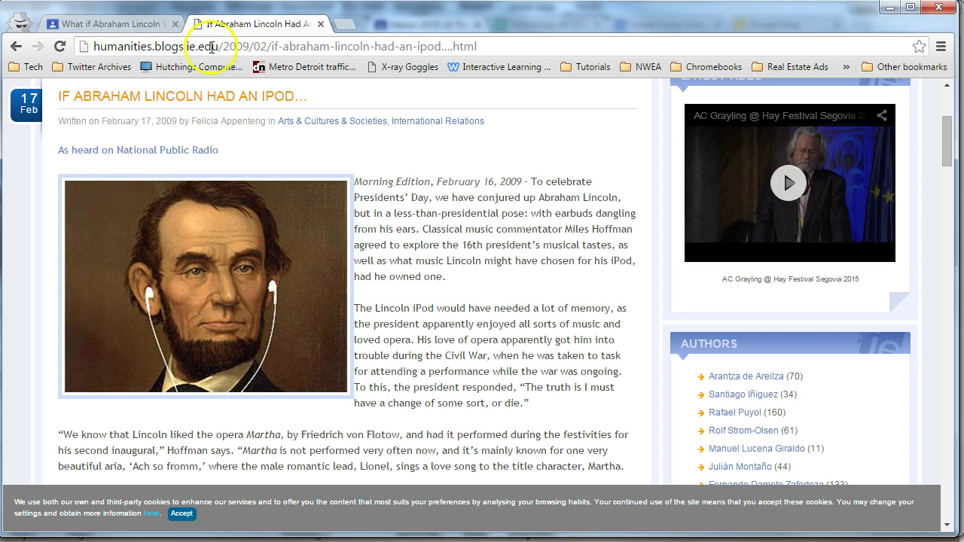
left_click(242, 47)
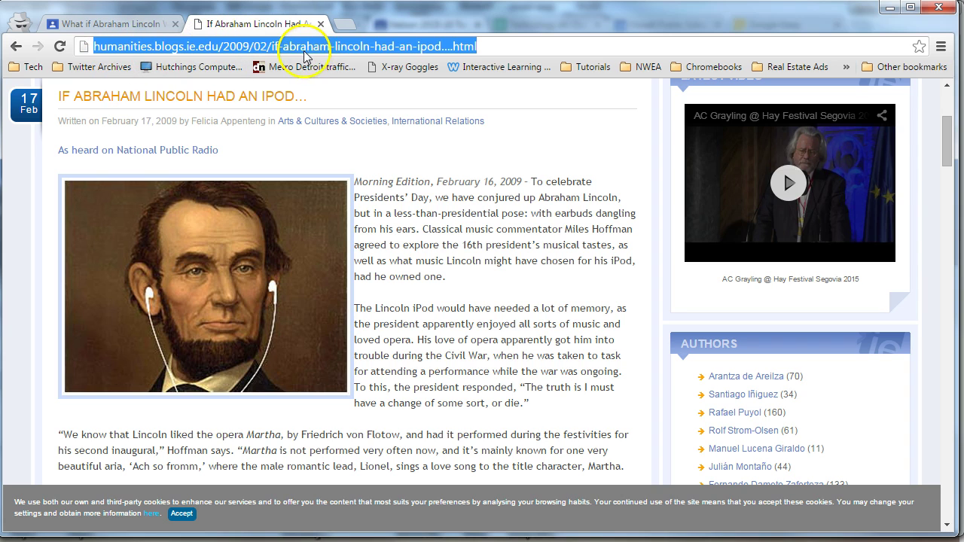
right_click(305, 53)
left_click(334, 106)
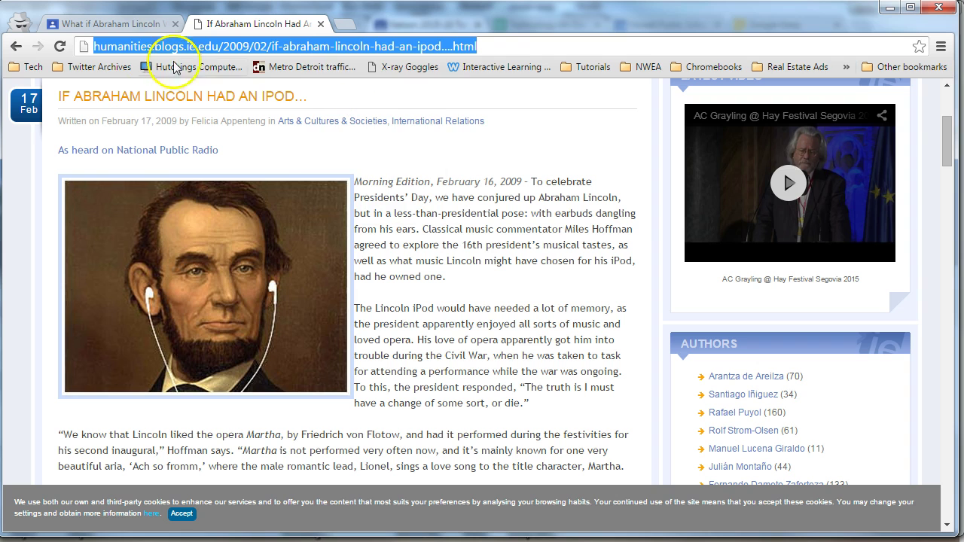
left_click(117, 23)
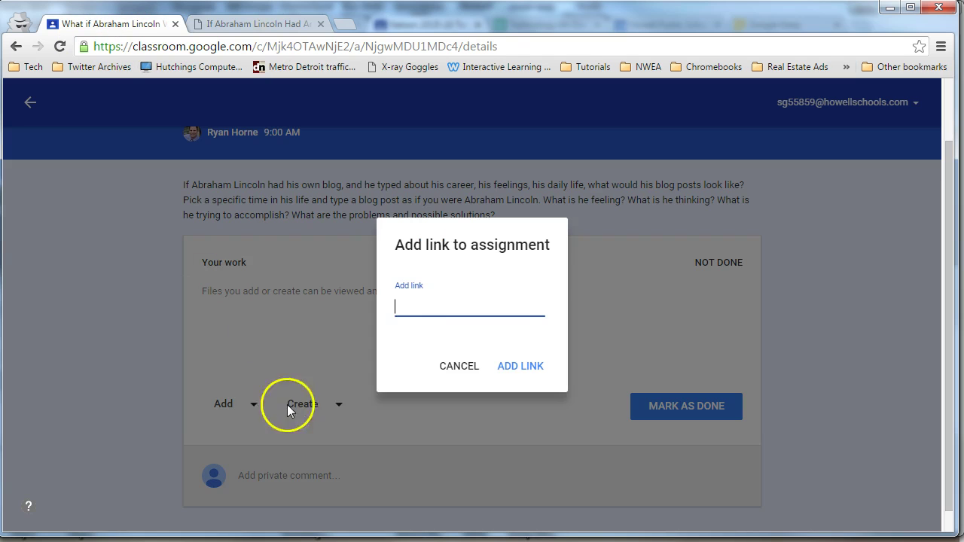
right_click(420, 307)
left_click(461, 397)
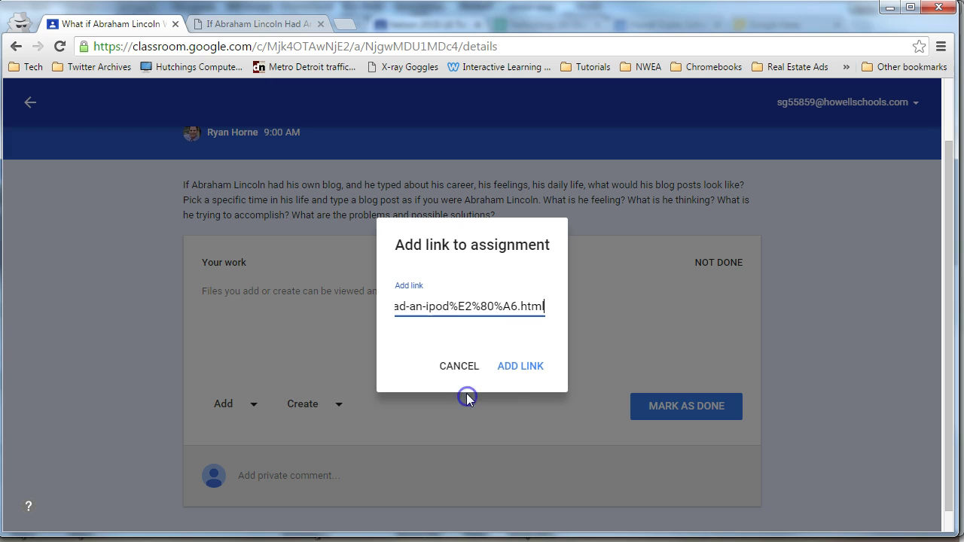
left_click(539, 367)
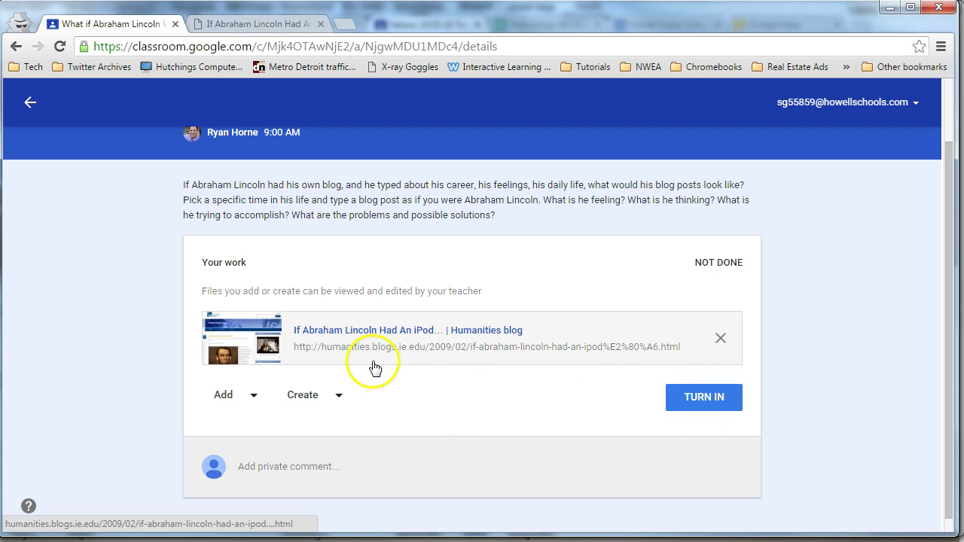
left_click(721, 338)
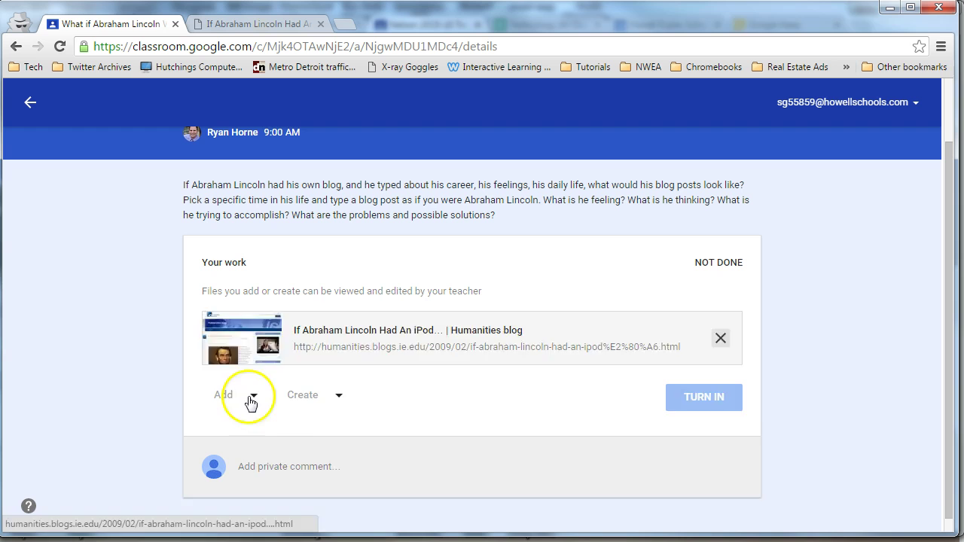
Step: Attach the existing Abraham Lincoln Blog Post document from the student's Google Drive as the assignment's work
left_click(258, 414)
left_click(269, 432)
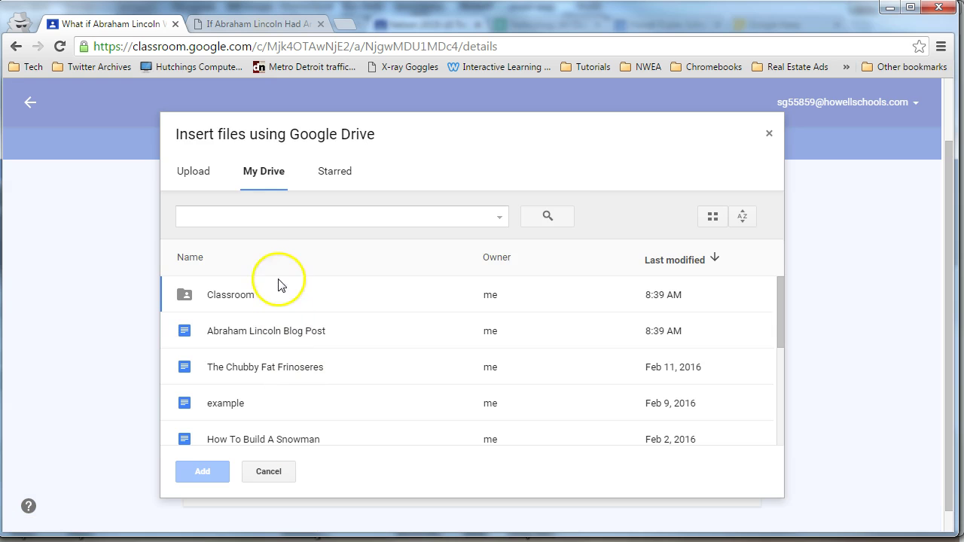
left_click(258, 331)
left_click(204, 472)
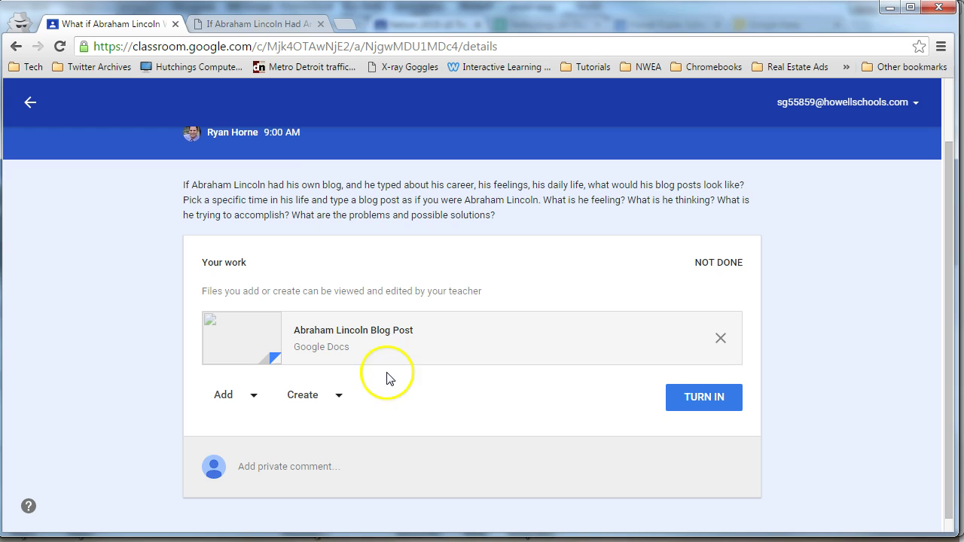
Step: Switch to the teacher's Google Classroom window and view the not-done student work for "What if Abraham Lincoln Wrote a Blog?"
left_click(226, 541)
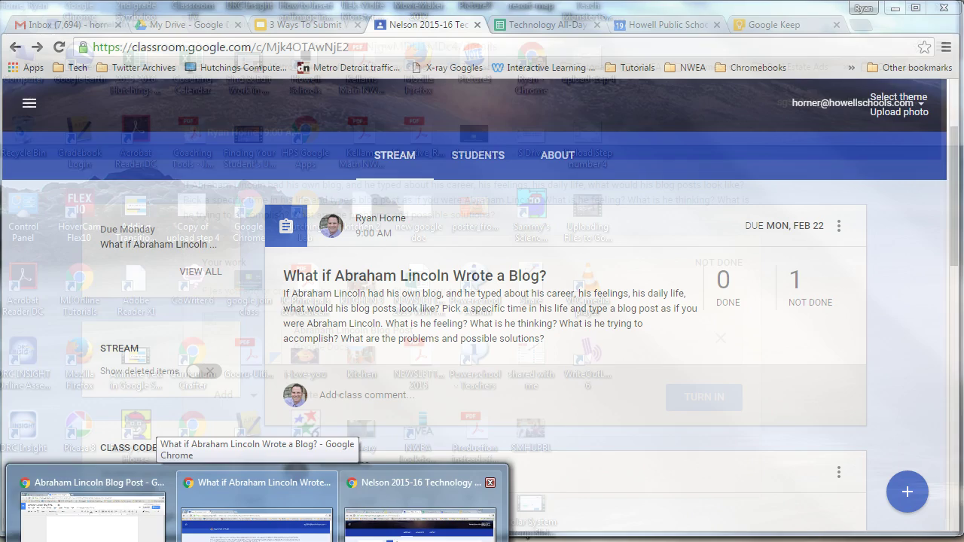
left_click(420, 520)
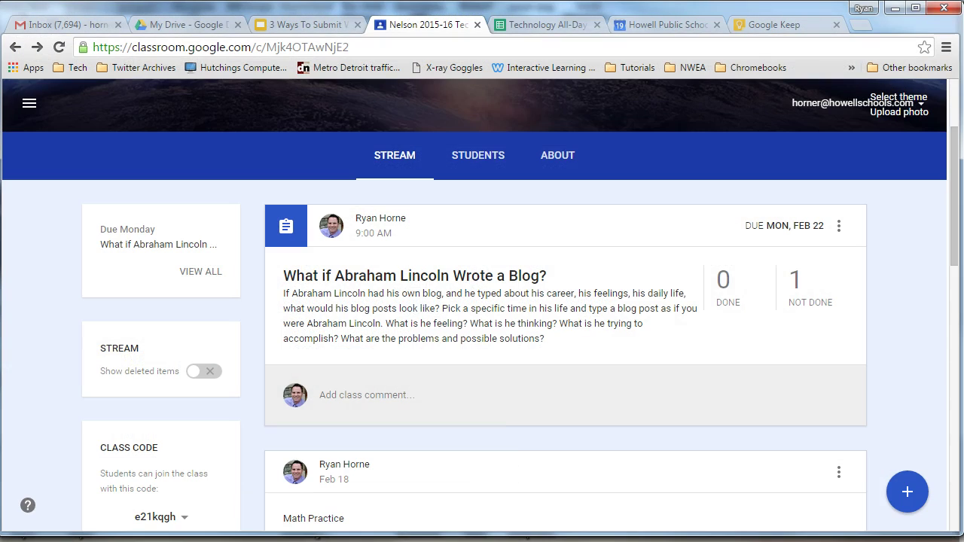
left_click(810, 301)
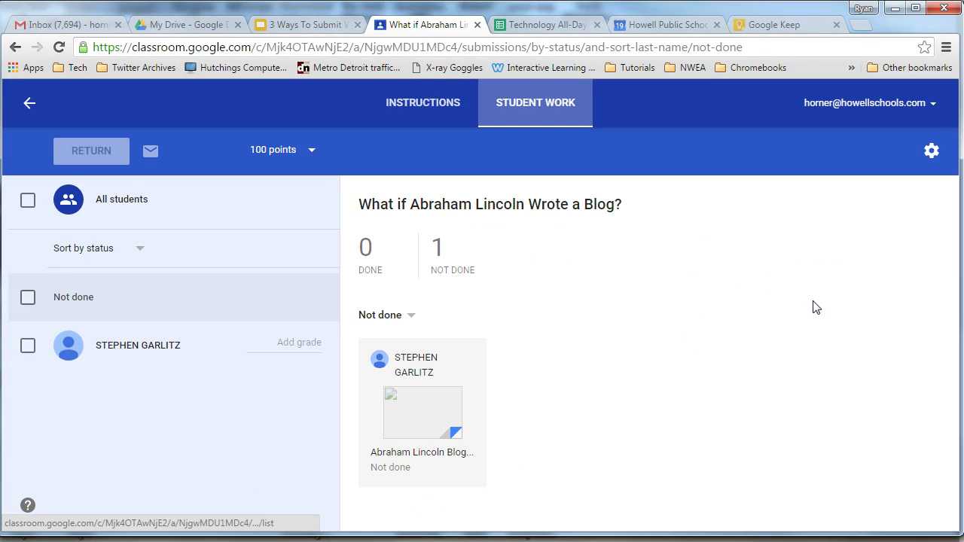
left_click(31, 105)
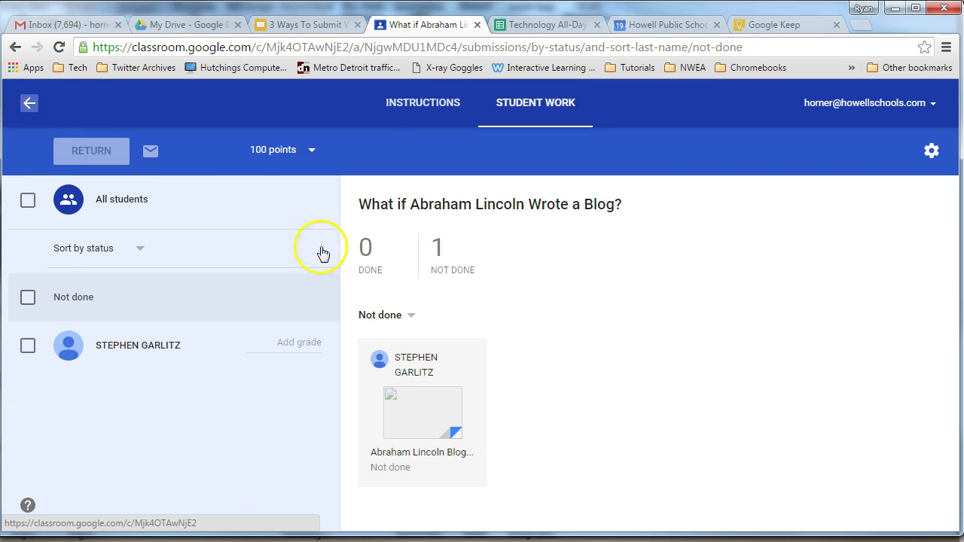
left_click(800, 434)
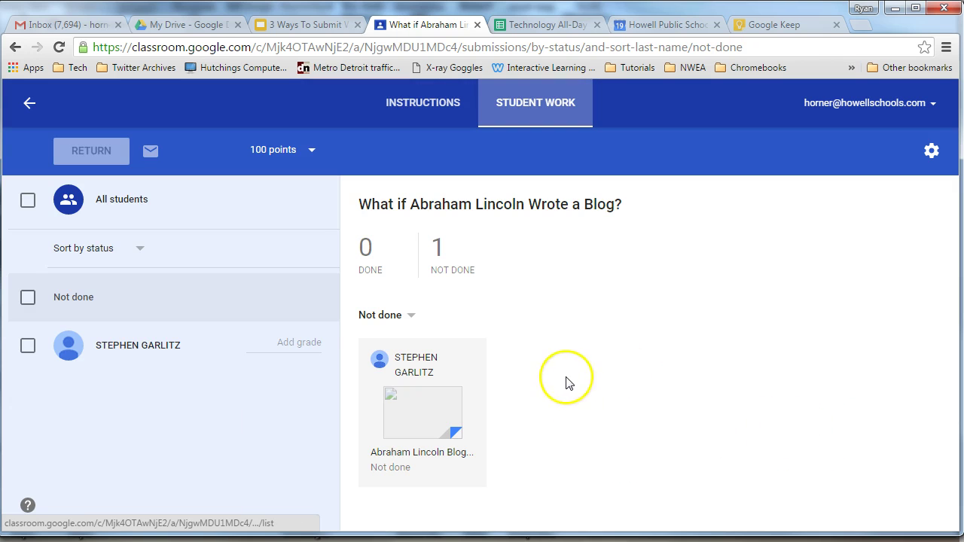
Step: View the student's attached Abraham Lincoln Blog Post document, and return to the "3 Ways To Submit Work in Google Classroom" presentation
left_click(438, 455)
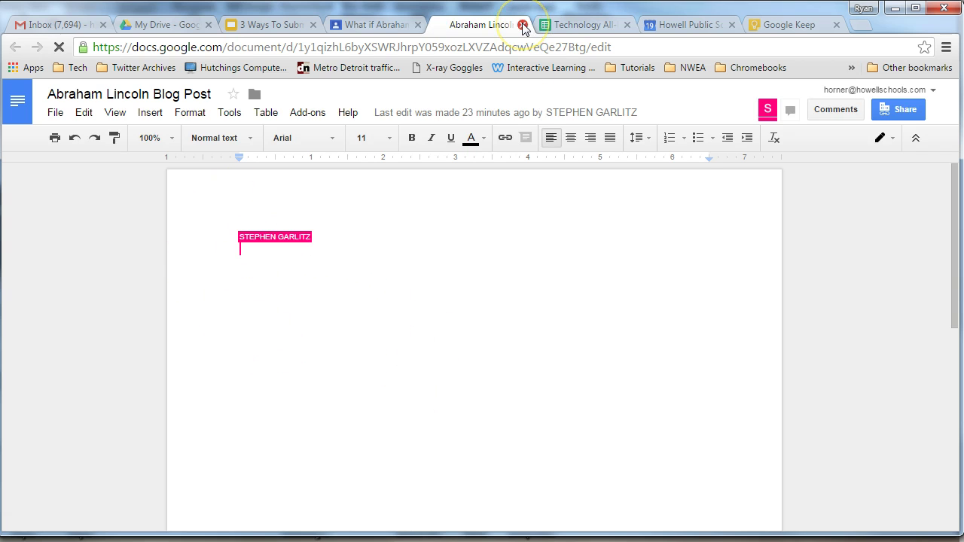
left_click(382, 27)
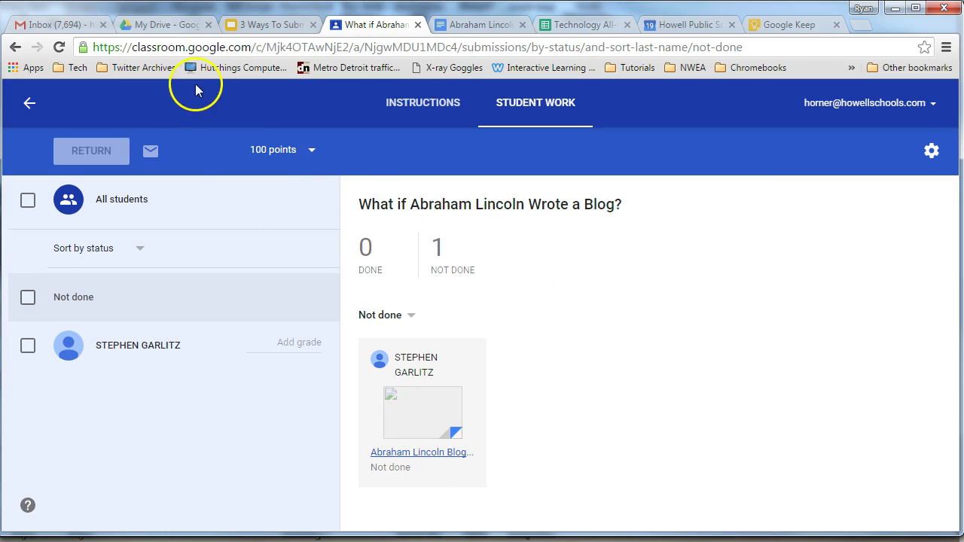
left_click(298, 25)
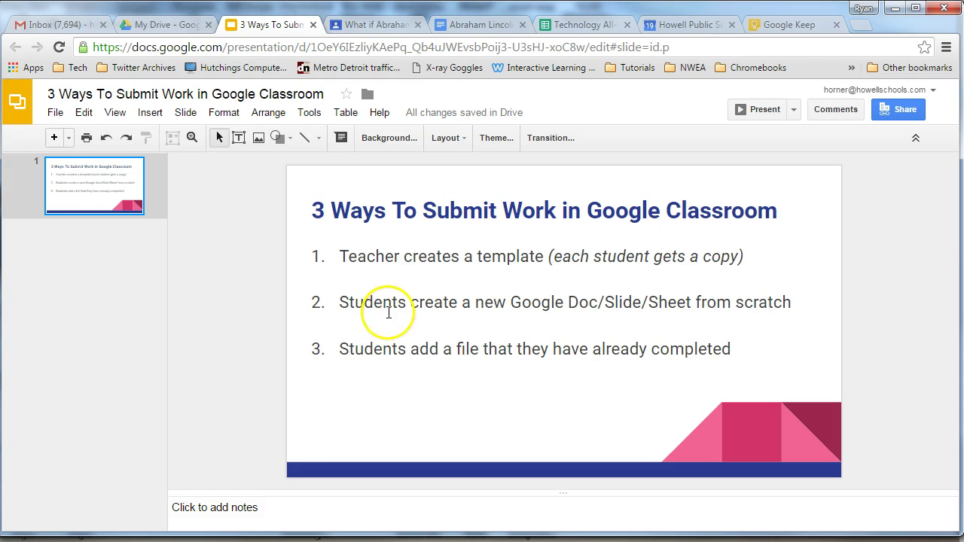